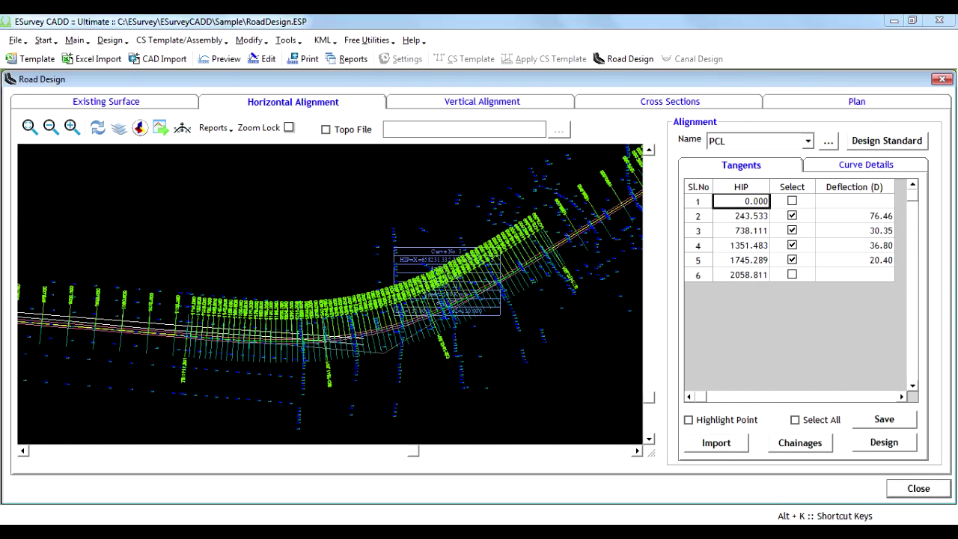
# Tilt the existing surface triangulation in a 3D view and restore the flat view
pyautogui.click(481, 101)
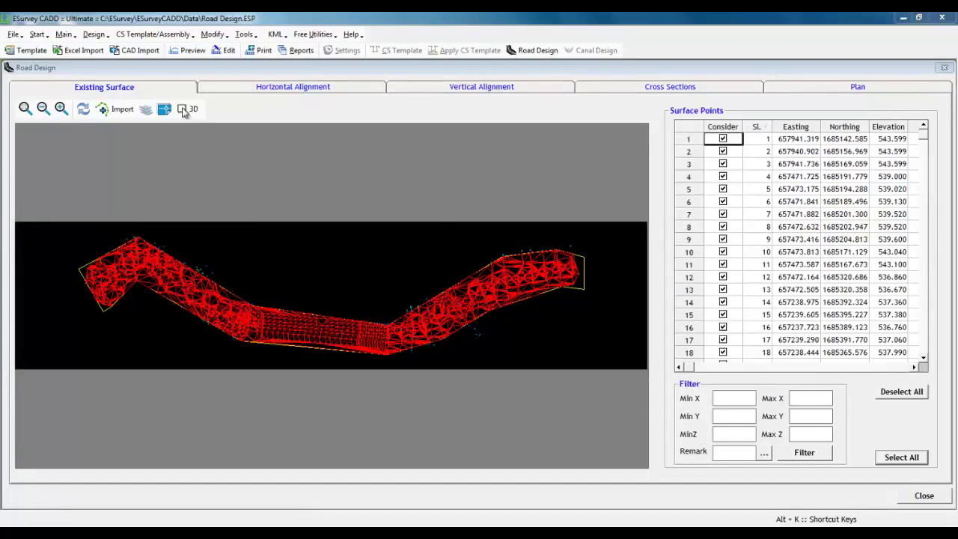
pyautogui.click(184, 109)
pyautogui.moveTo(336, 299); pyautogui.dragTo(342, 392)
pyautogui.click(182, 110)
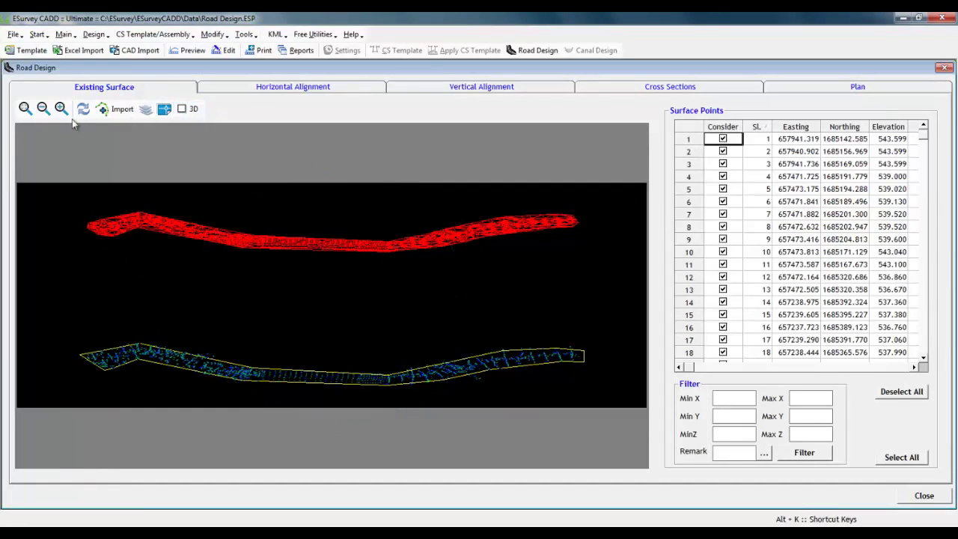
pyautogui.click(83, 110)
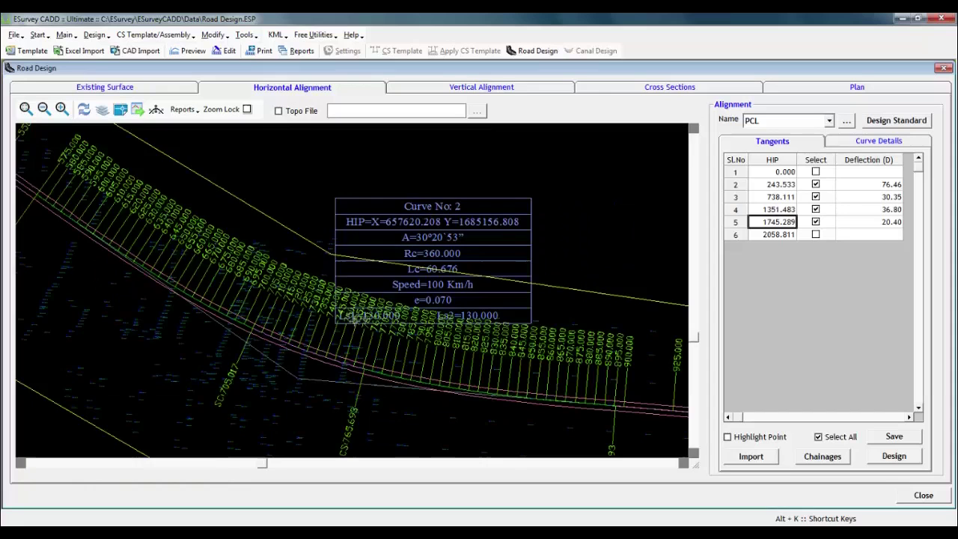
# Examine the PCL horizontal alignment around its first bend and the data table of curve 2
pyautogui.scroll(-3, 310, 240)
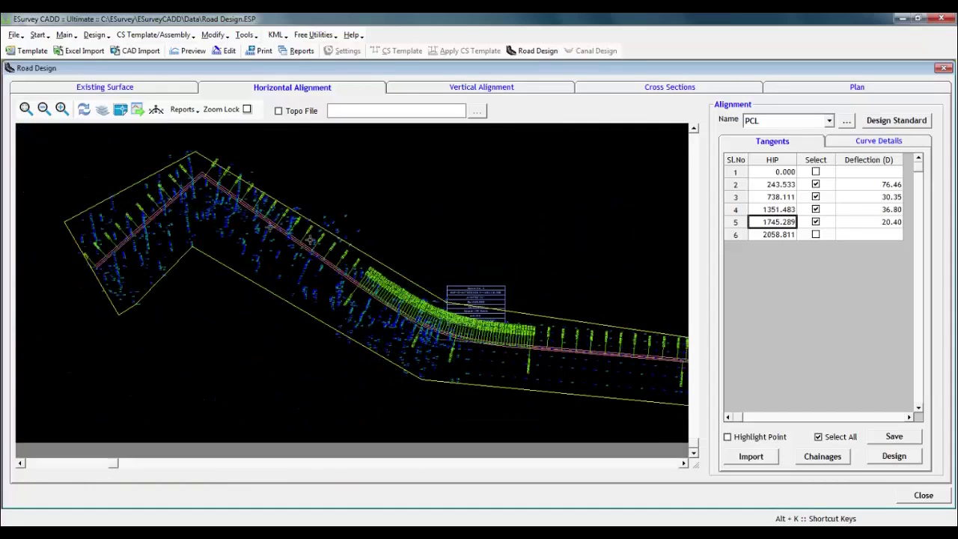
pyautogui.scroll(3, 285, 225)
pyautogui.scroll(-1, 131, 193)
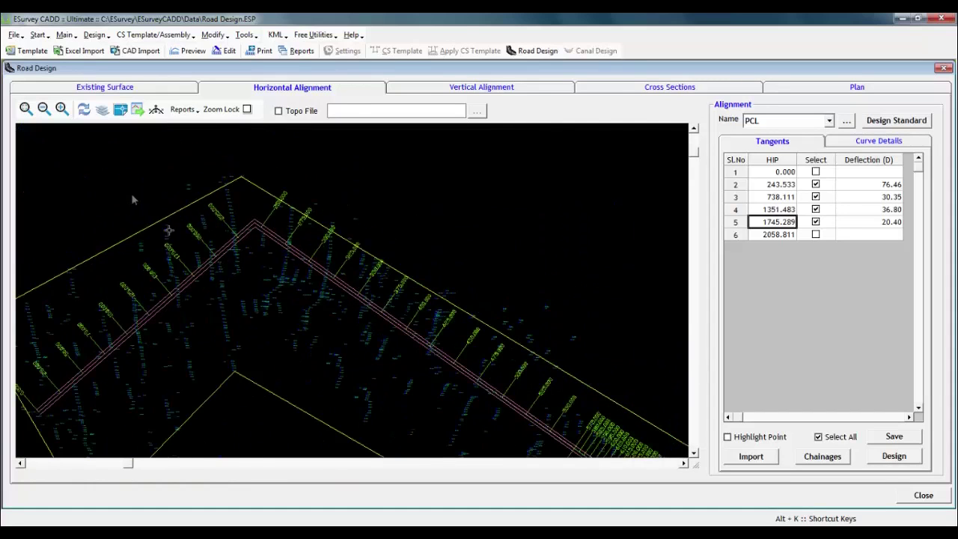
pyautogui.click(25, 109)
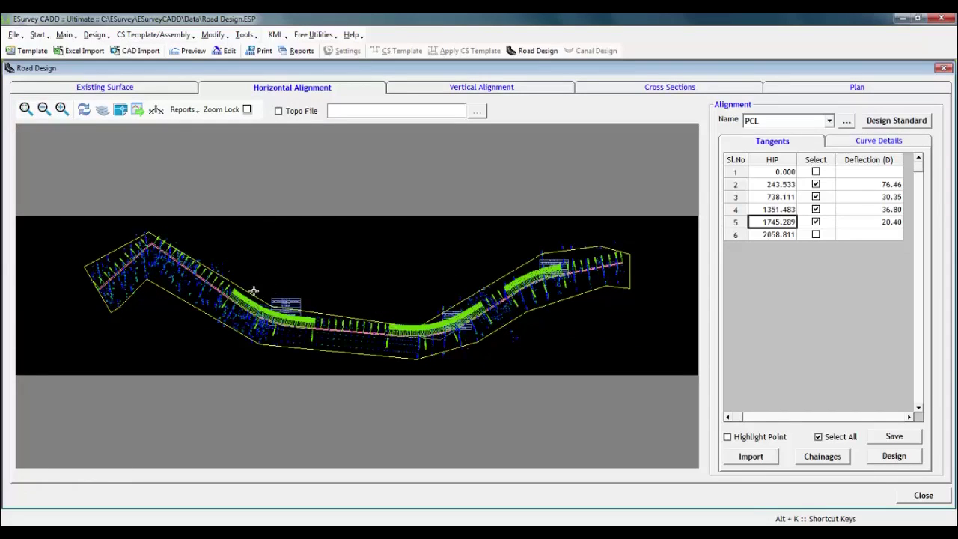
pyautogui.scroll(5, 320, 337)
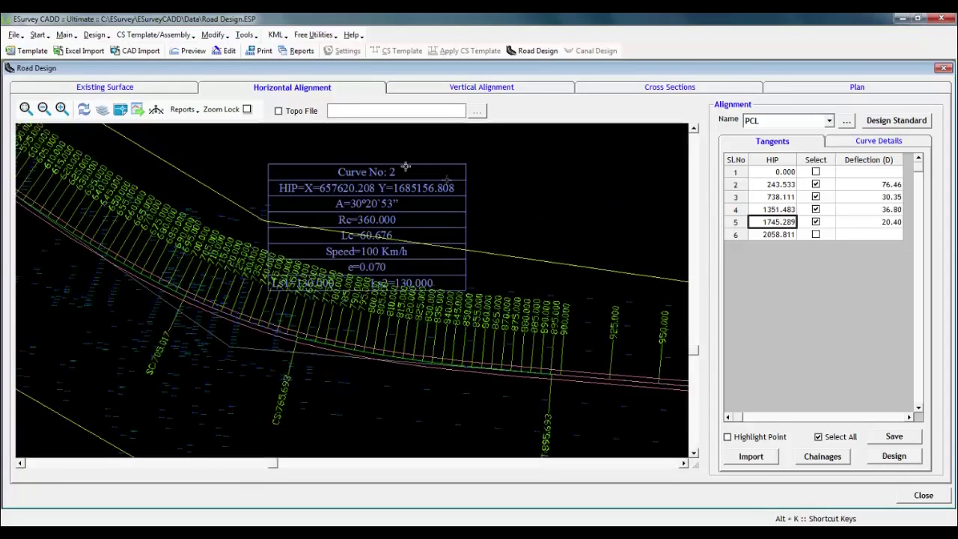
# Set curve 1 from the reference table to 65 km/h, radius 200, transitions 60, superelevation 0.07 and widening 0.6, and update it
pyautogui.click(887, 144)
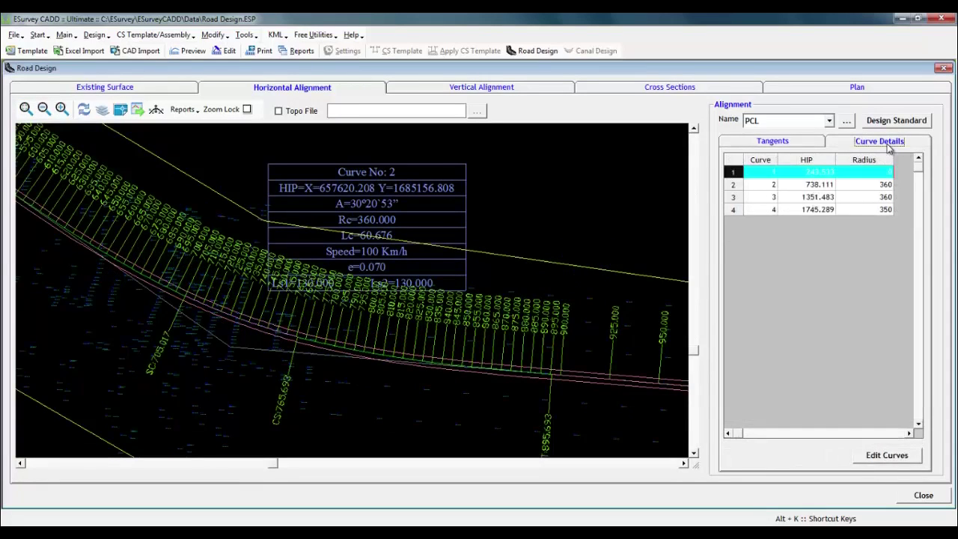
pyautogui.click(823, 198)
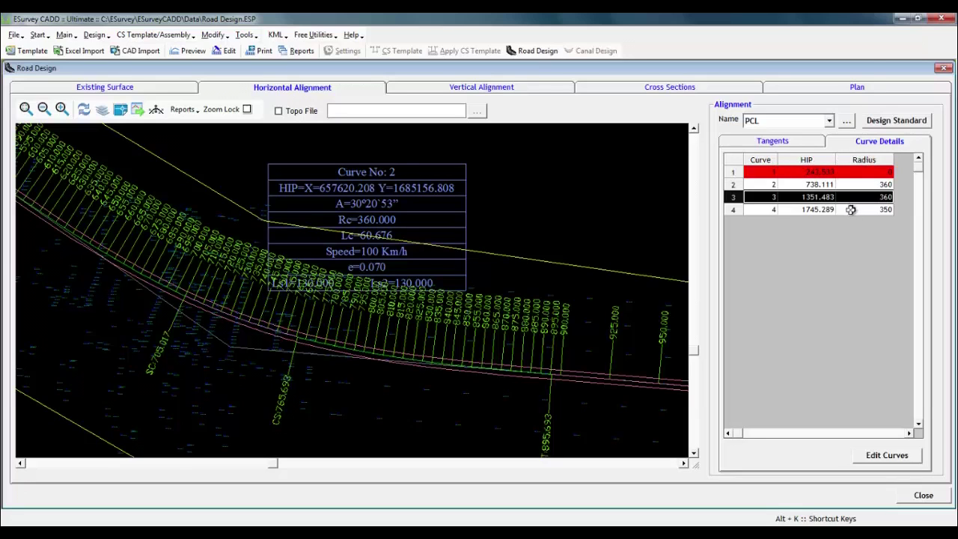
pyautogui.click(887, 456)
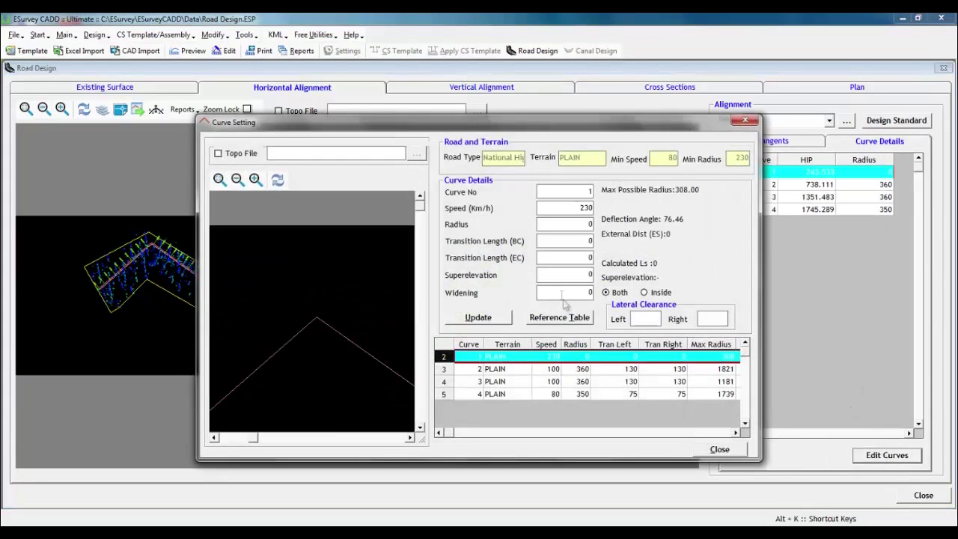
pyautogui.click(572, 321)
pyautogui.click(628, 171)
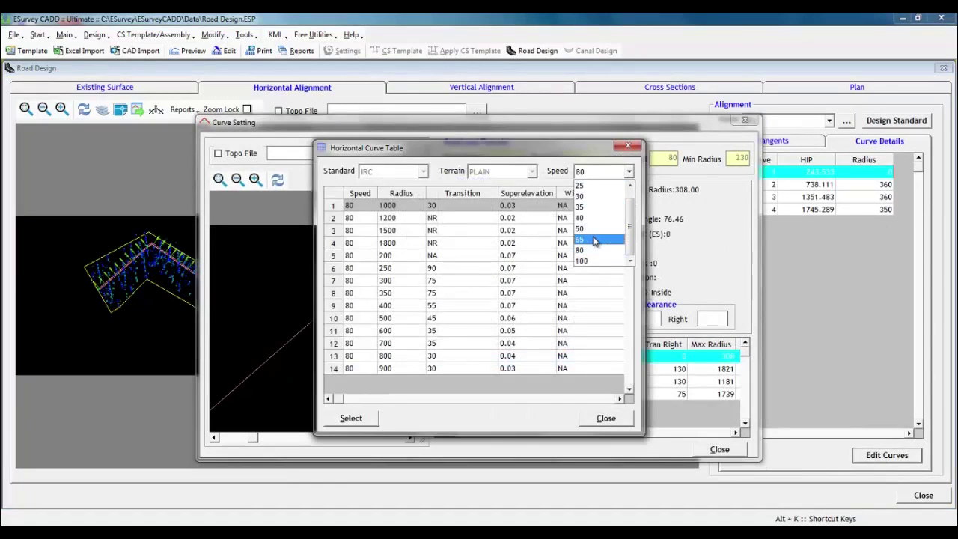
pyautogui.click(594, 239)
pyautogui.click(378, 293)
pyautogui.click(351, 418)
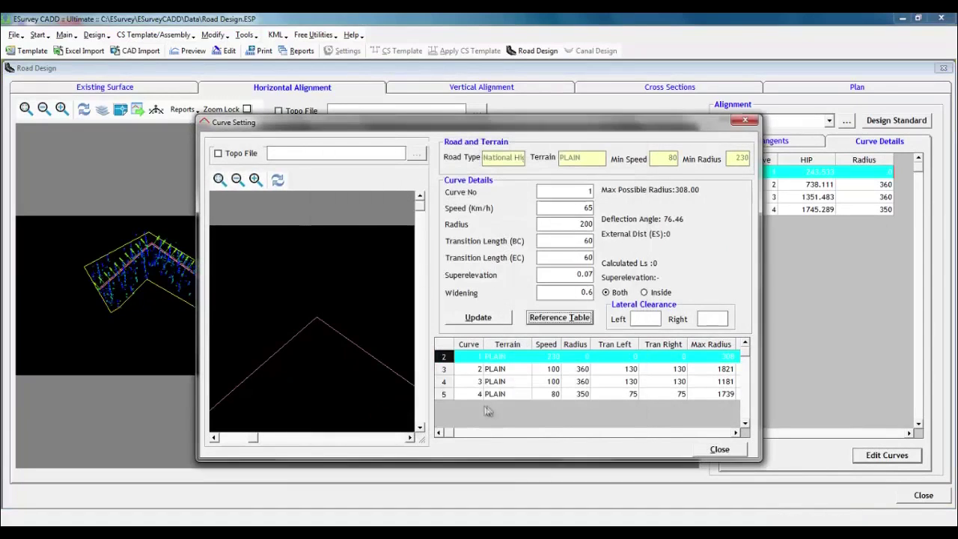
pyautogui.click(502, 323)
pyautogui.press('Return')
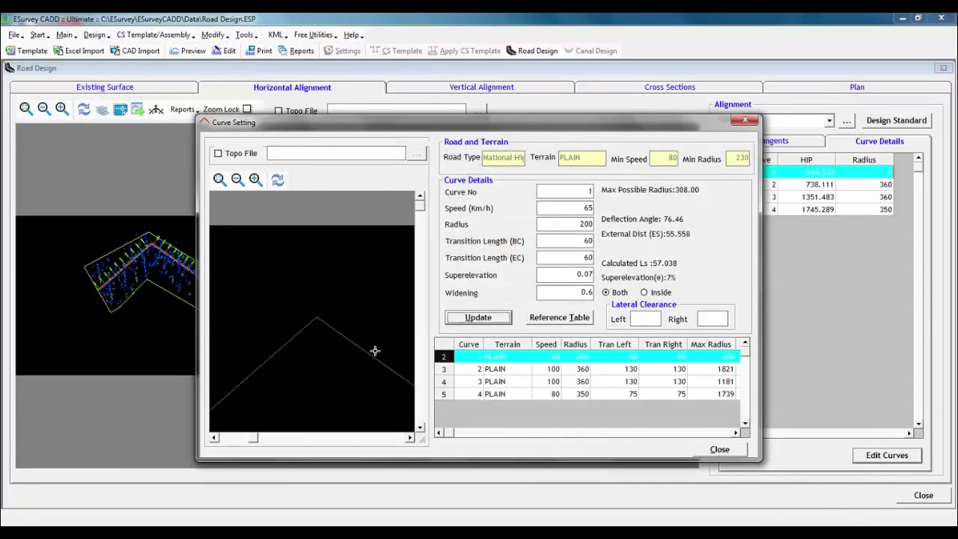
pyautogui.click(720, 449)
# Regenerate the horizontal alignment design with the updated curve 1 and inspect the first bend
pyautogui.click(793, 146)
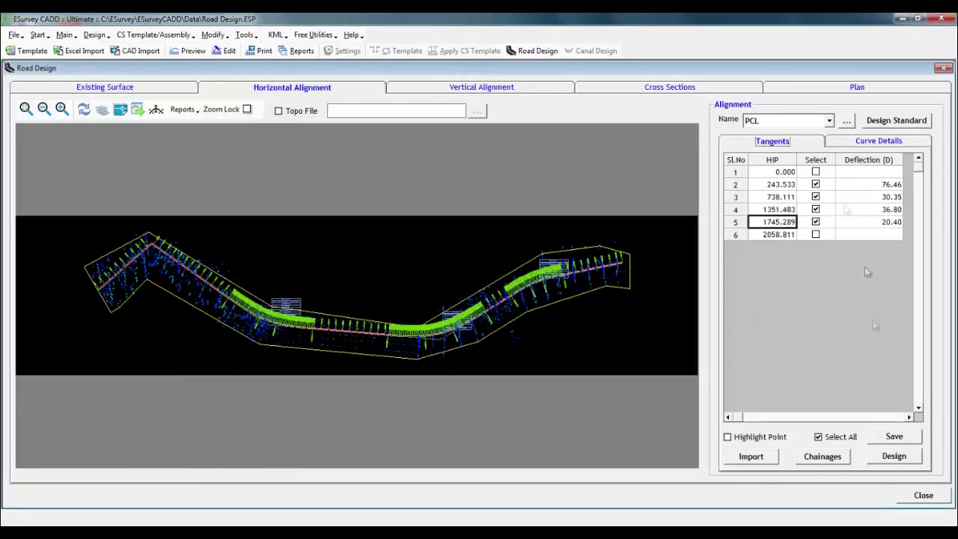
pyautogui.click(893, 456)
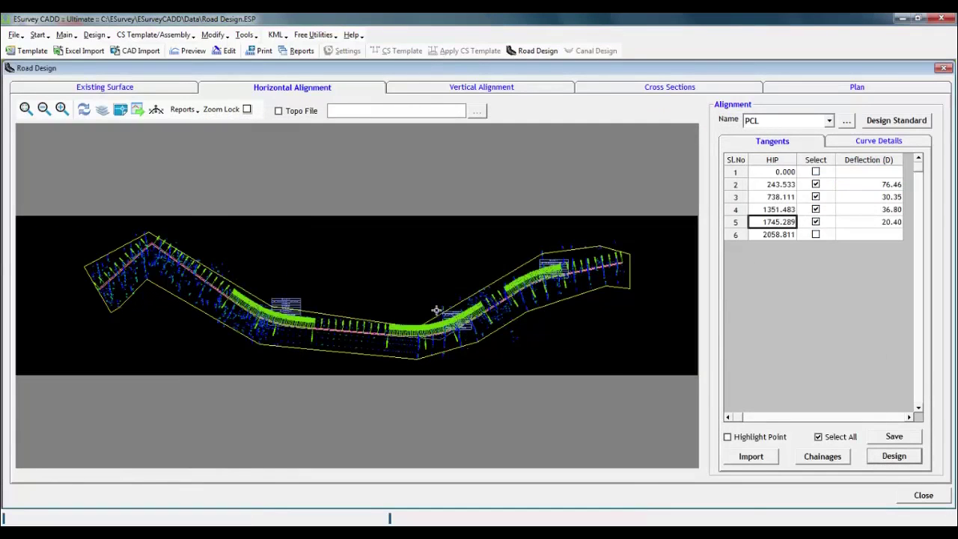
pyautogui.moveTo(84, 223); pyautogui.dragTo(229, 303)
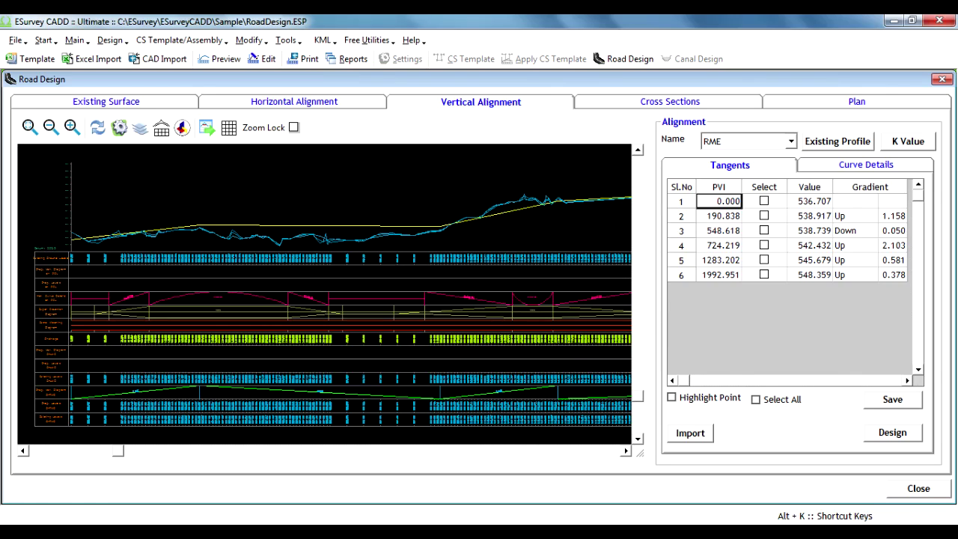
# Save the vertical curve parameters with sag K value 44, crest K value 74 and minimum length 40
pyautogui.hotkey('alt', 'k')
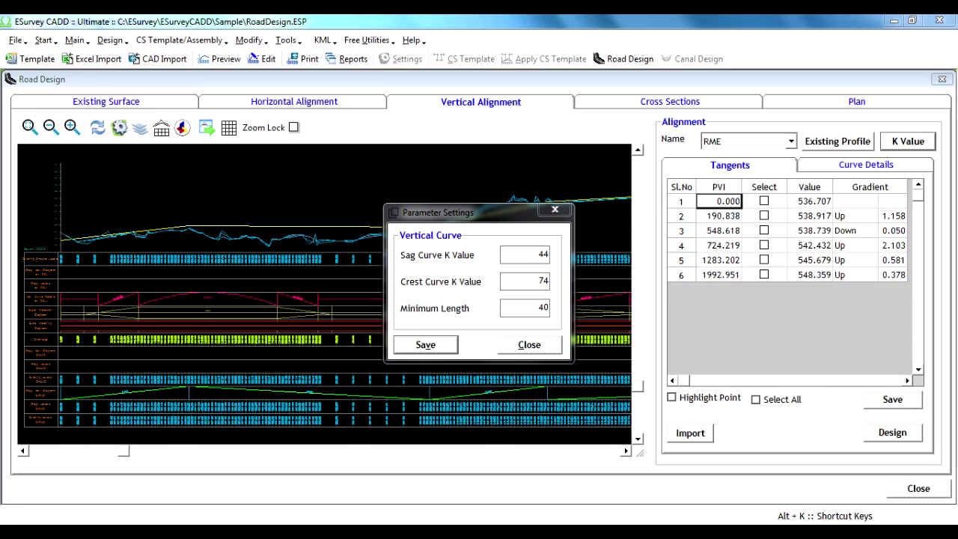
pyautogui.press('Return')
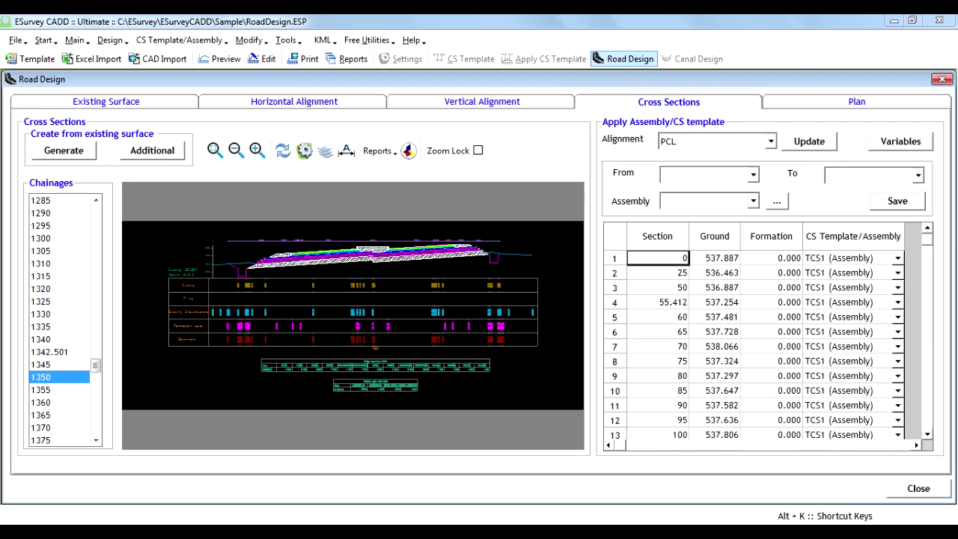
# Display the cross section at chainage 1315
pyautogui.click(59, 276)
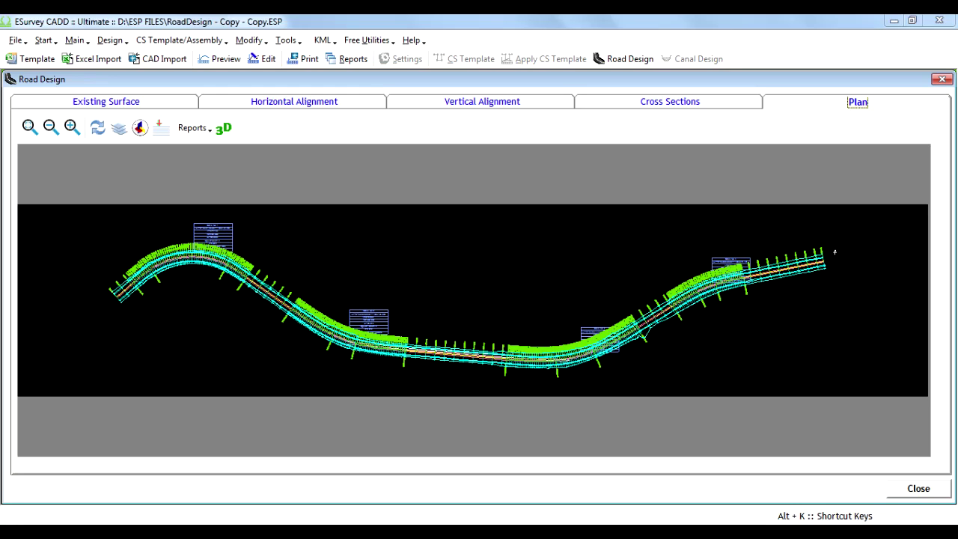
# Apply the offset layers to the road plan, with the selected ES, PS and right toe layers labelled at 0.50 height
pyautogui.click(160, 128)
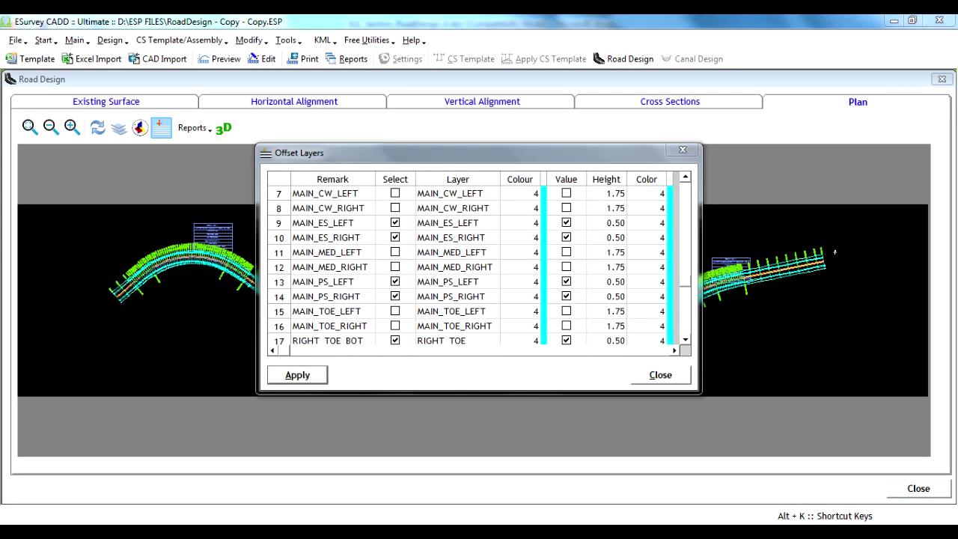
pyautogui.press('Return')
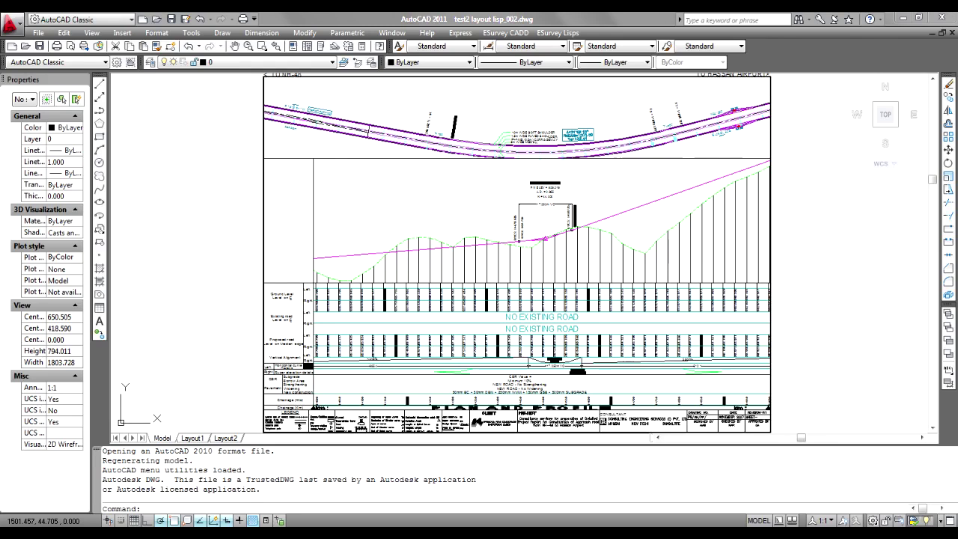
# Switch to the plan and profile drawing test2 layout lisp_001.dwg in AutoCAD
pyautogui.hotkey('ctrl', 'Tab')
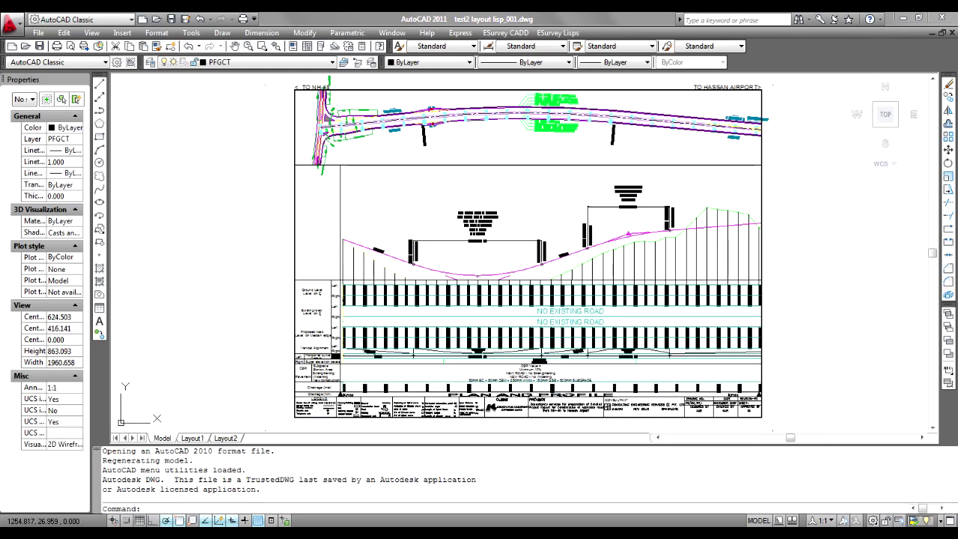